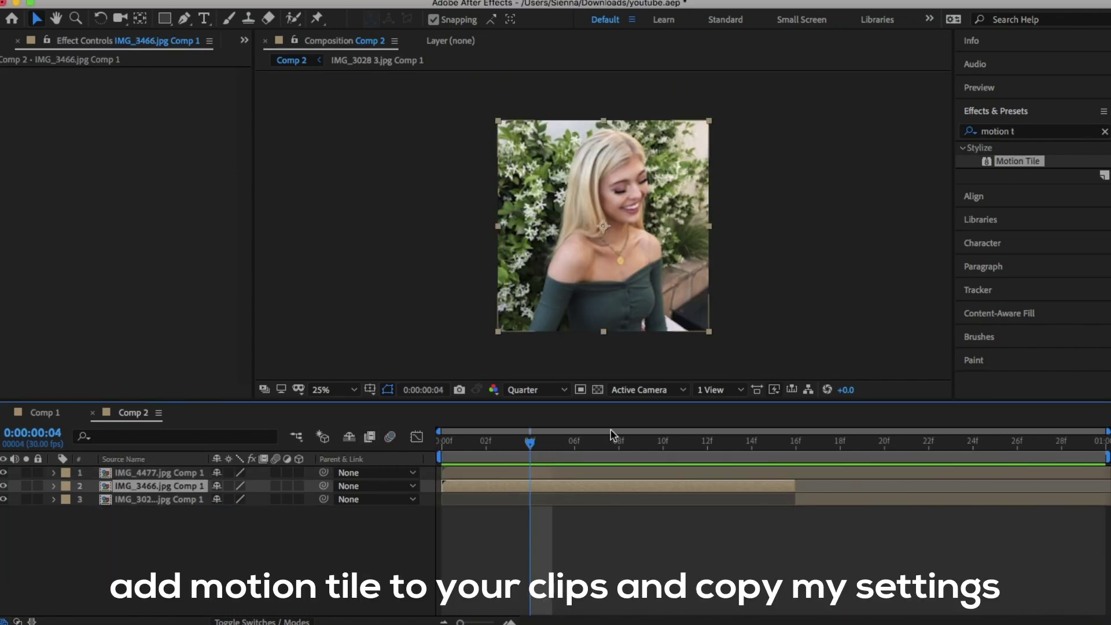
# Apply Motion Tile to the middle photo layer with 300×300 output and Mirror Edges on
pyautogui.click(638, 517)
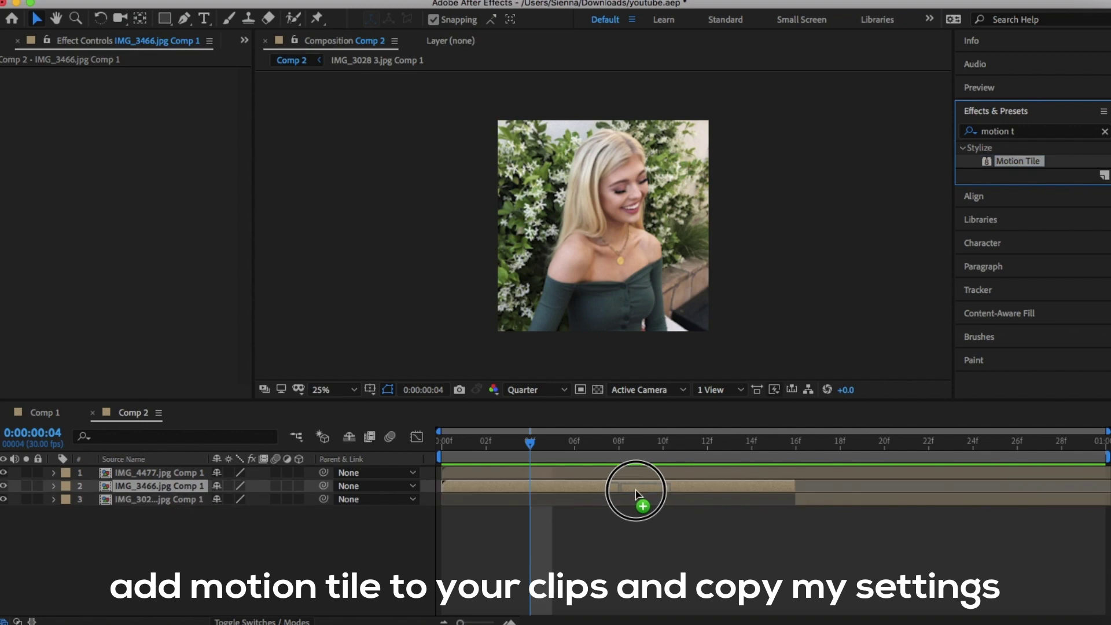
pyautogui.click(630, 483)
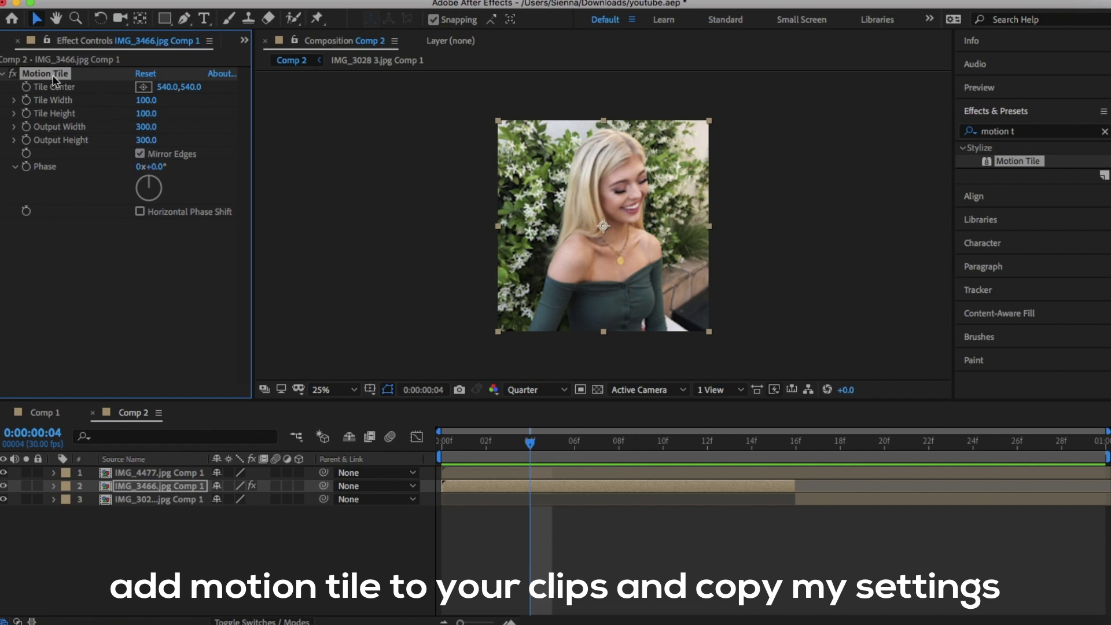
pyautogui.click(813, 458)
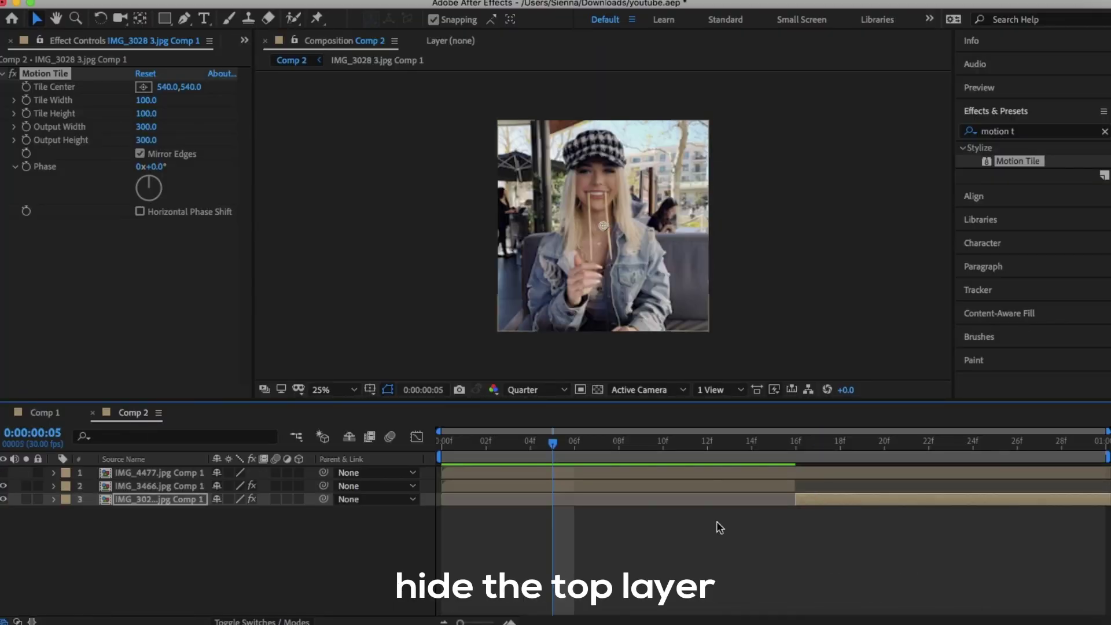
# Keyframe the middle photo's Position from Y 540 at frame 4 to Y 1425 at frame 16
pyautogui.click(530, 443)
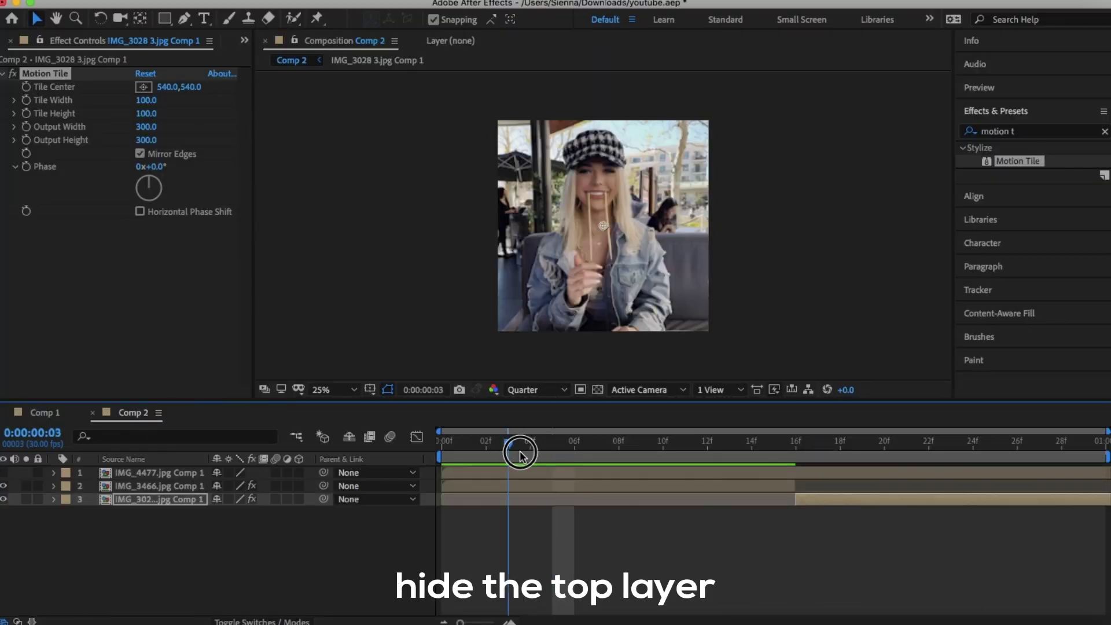
pyautogui.click(521, 488)
pyautogui.press('p')
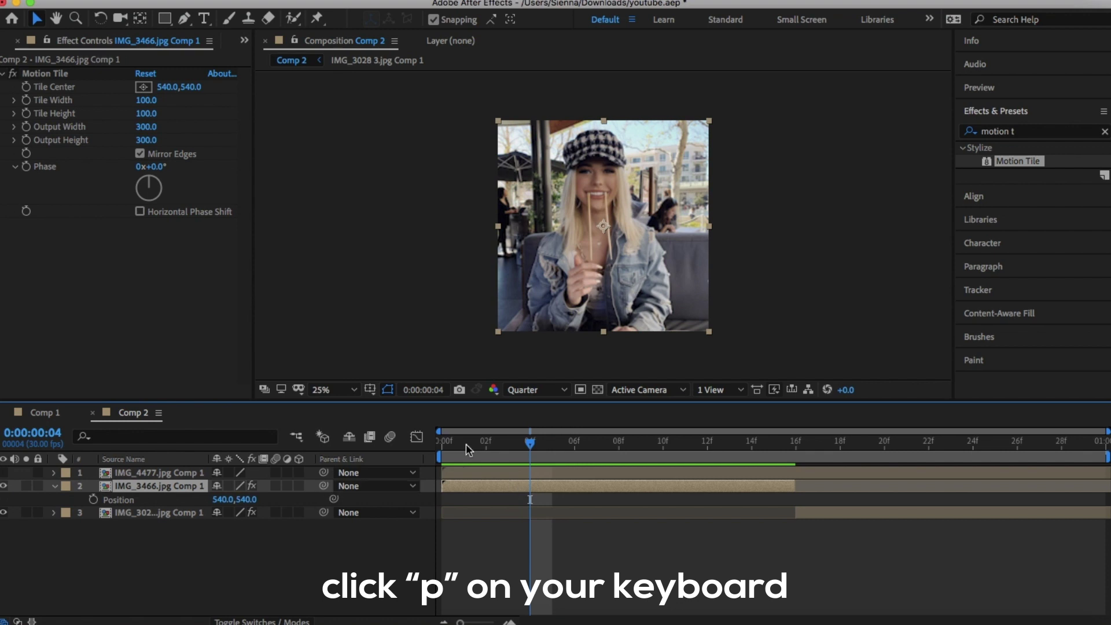
pyautogui.click(93, 500)
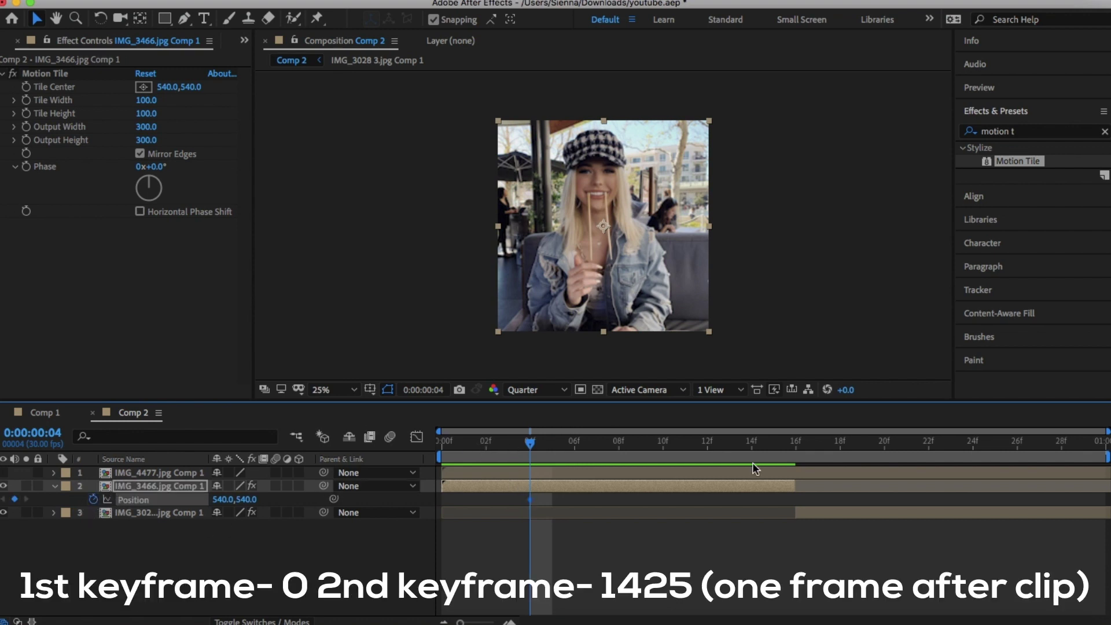
pyautogui.click(787, 444)
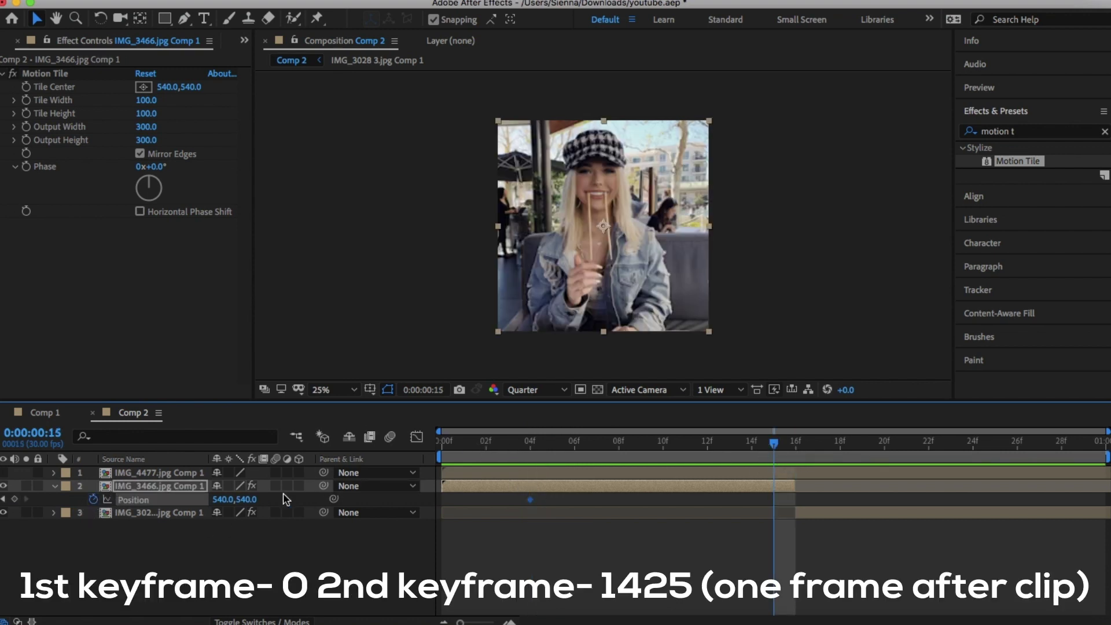
pyautogui.moveTo(247, 500)
pyautogui.mouseDown()
pyautogui.moveTo(923, 533)
pyautogui.moveTo(910, 533)
pyautogui.mouseUp()
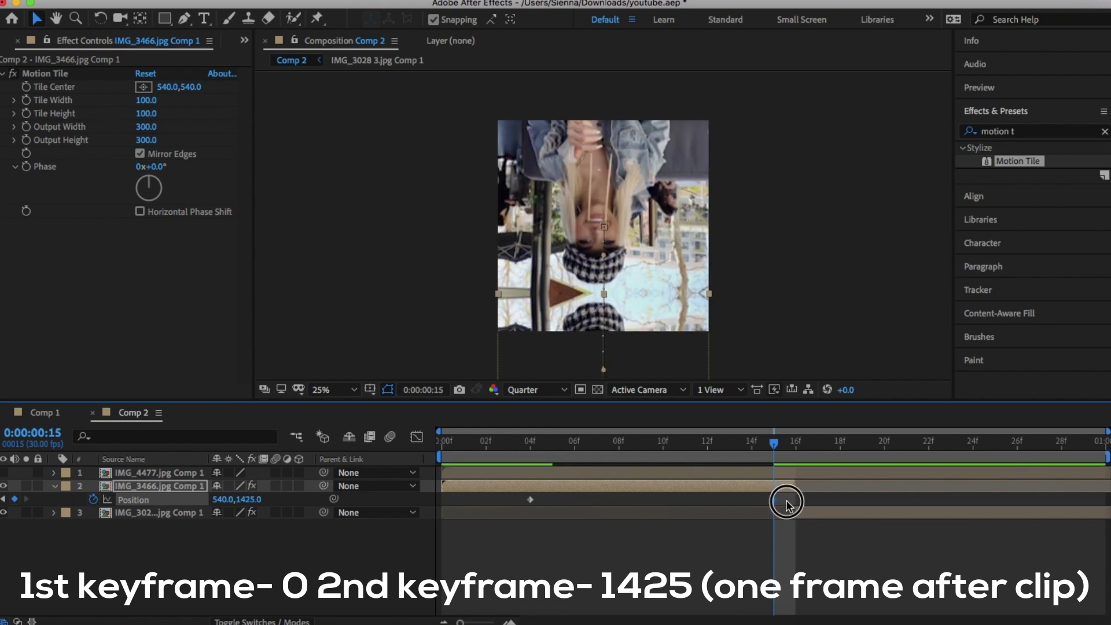
pyautogui.moveTo(776, 502); pyautogui.dragTo(795, 502)
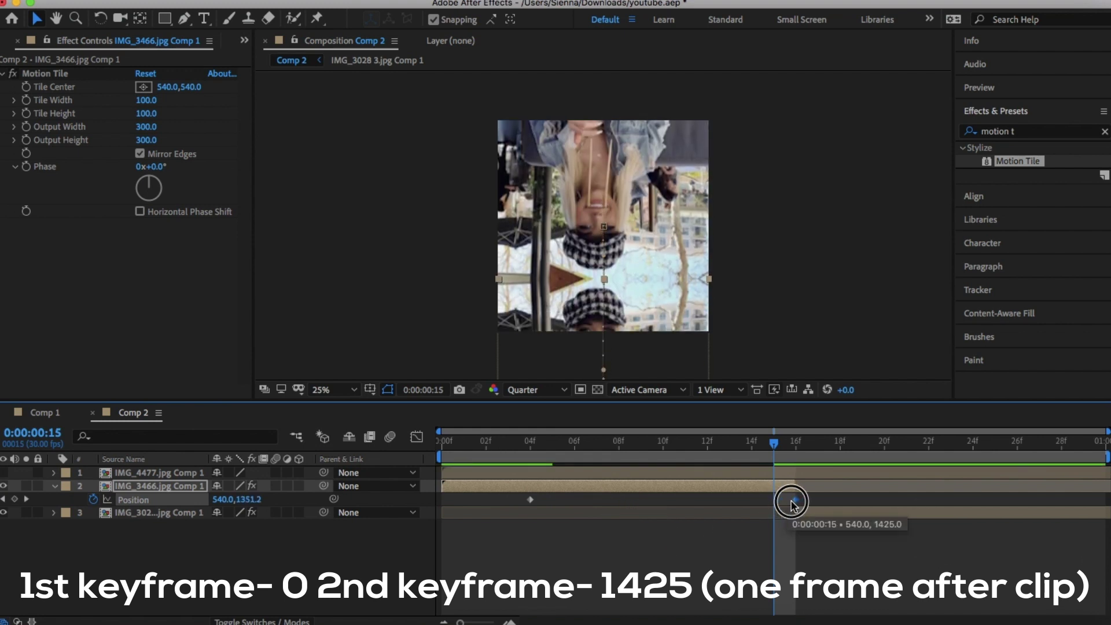
# Enable motion blur on the middle photo and separate its Position into X and Y
pyautogui.click(276, 486)
pyautogui.click(417, 437)
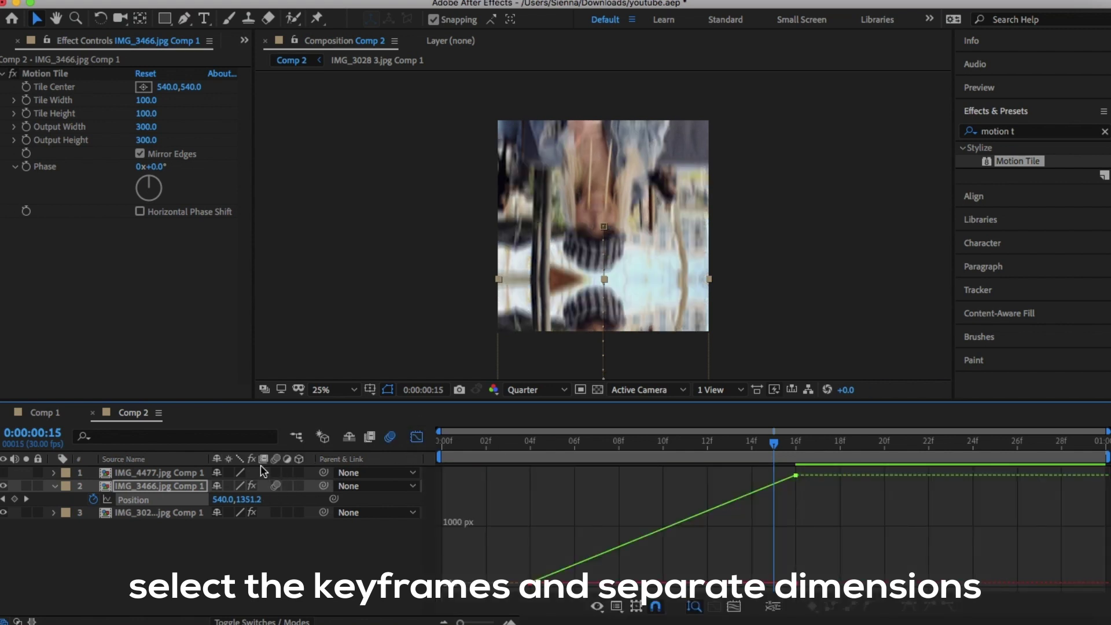
pyautogui.rightClick(165, 503)
pyautogui.click(231, 473)
# Reshape the middle photo's Y Position curve to start slowly and accelerate
pyautogui.click(601, 550)
pyautogui.moveTo(597, 568); pyautogui.dragTo(663, 580)
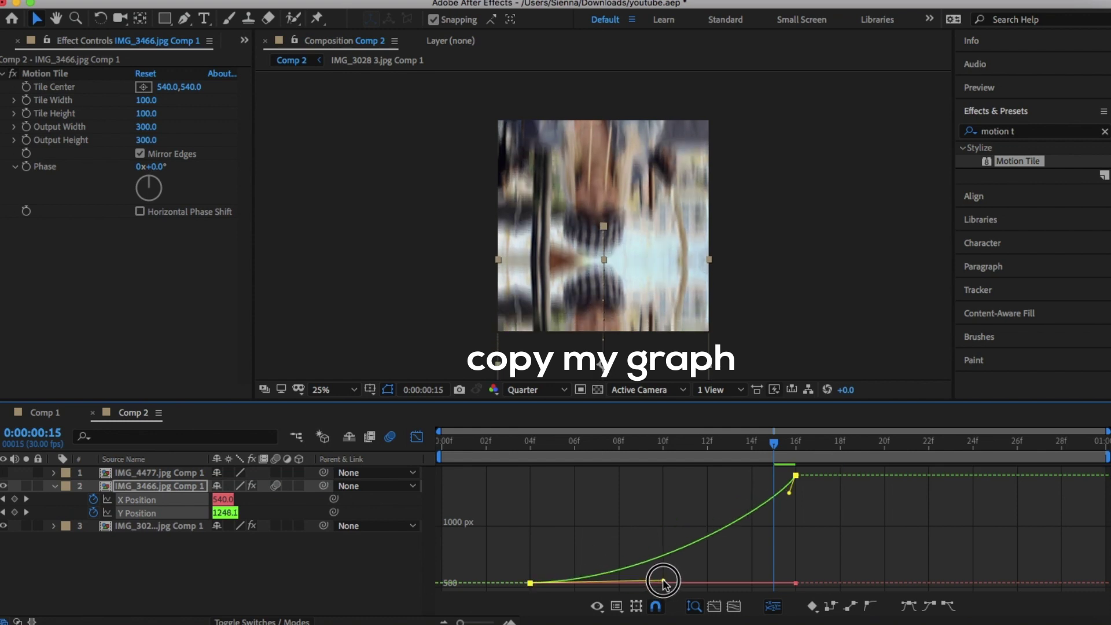
pyautogui.moveTo(791, 494); pyautogui.dragTo(828, 550)
pyautogui.click(418, 437)
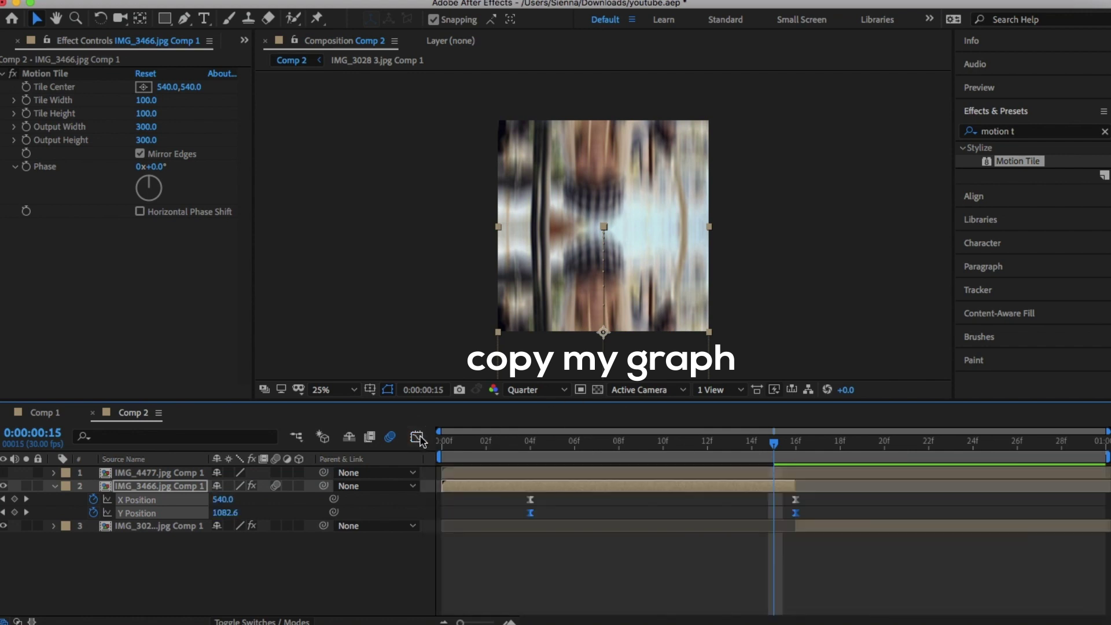
pyautogui.click(795, 443)
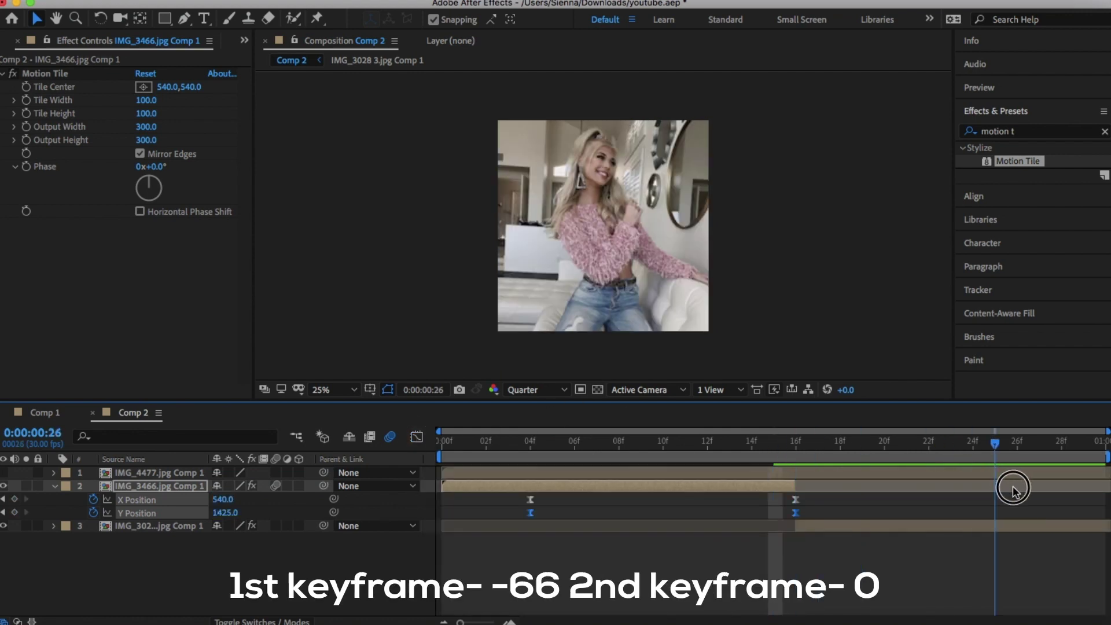
# Add a Position keyframe to the bottom photo layer at frame 27
pyautogui.click(1018, 443)
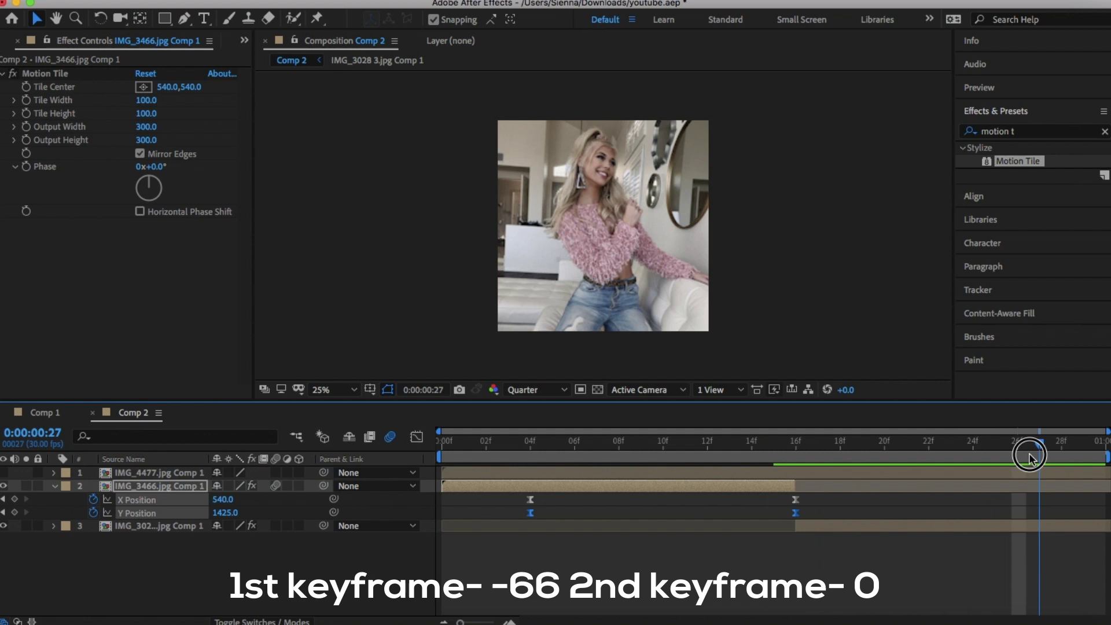
pyautogui.click(1040, 443)
pyautogui.click(1002, 526)
pyautogui.hotkey('alt', 'shift', 'p')
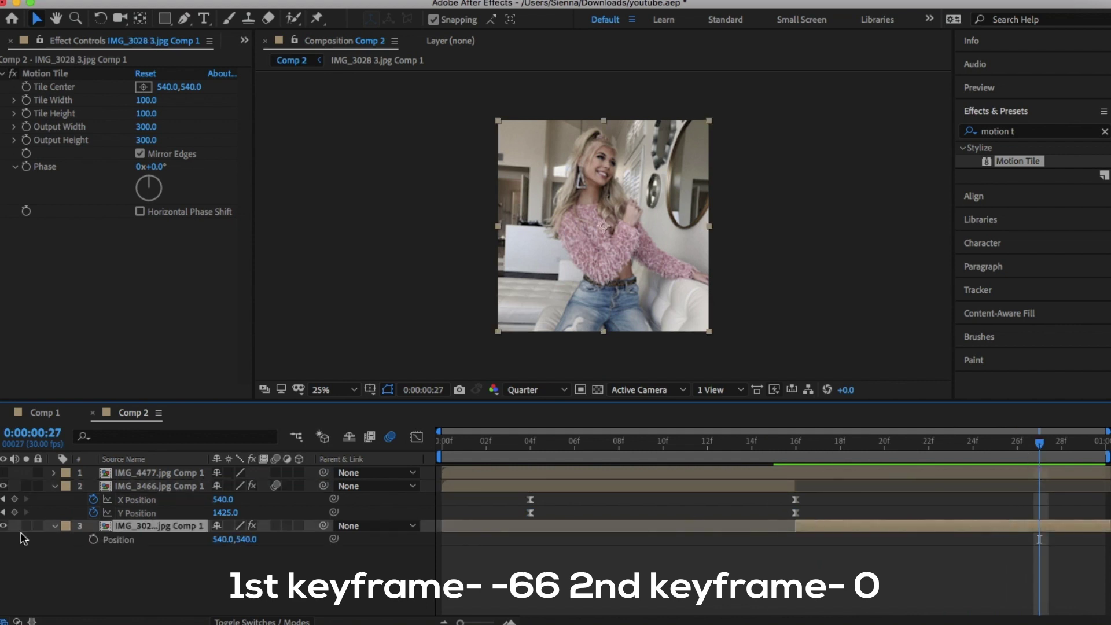
pyautogui.click(94, 540)
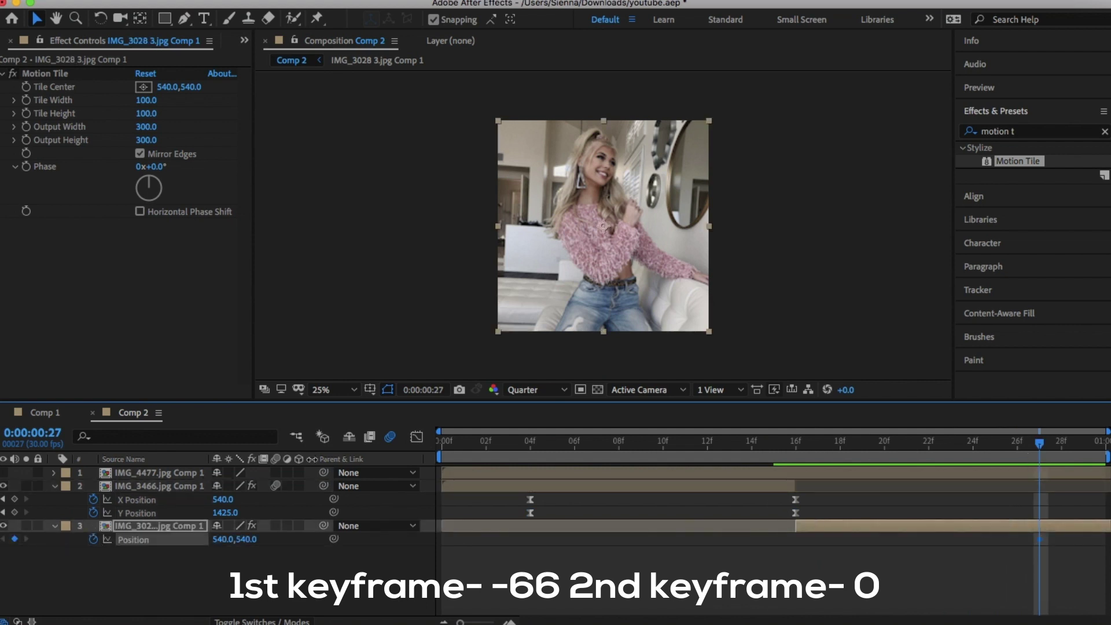
pyautogui.click(796, 443)
# Set the bottom photo's Y Position to -66 at frame 16 and enable its motion blur
pyautogui.click(562, 486)
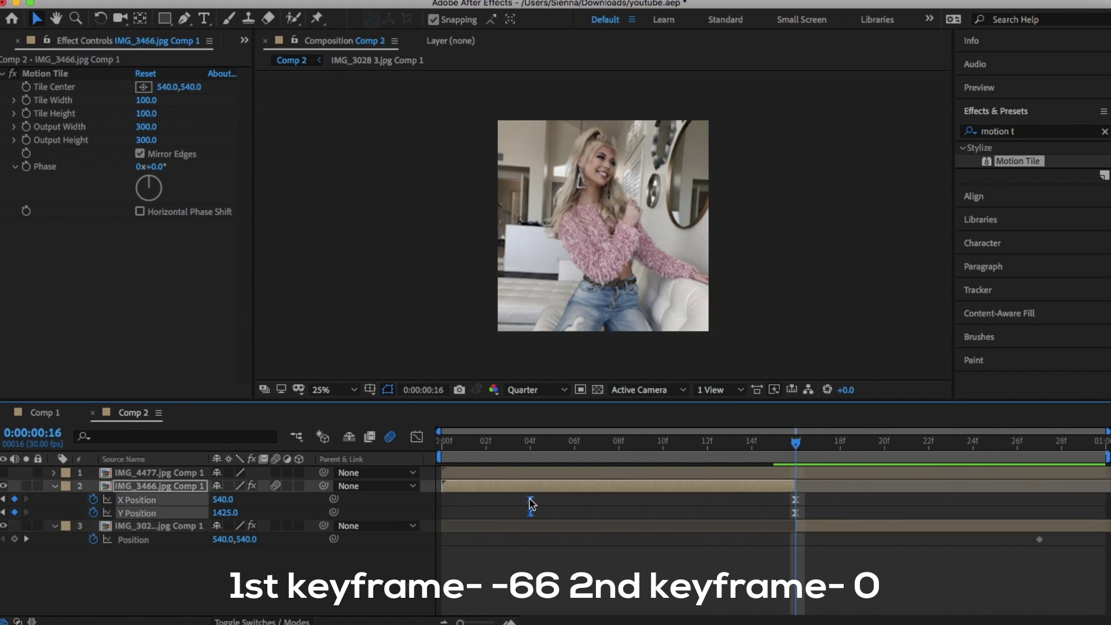
pyautogui.moveTo(530, 506); pyautogui.dragTo(510, 505)
pyautogui.click(798, 523)
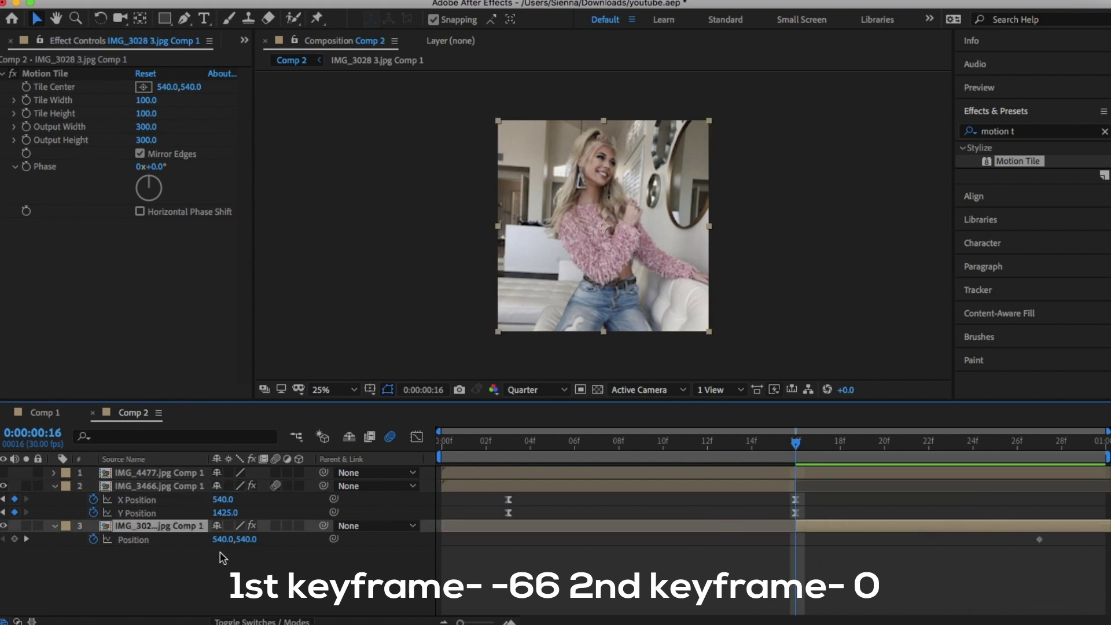
pyautogui.click(246, 540)
pyautogui.write('-66')
pyautogui.press('Return')
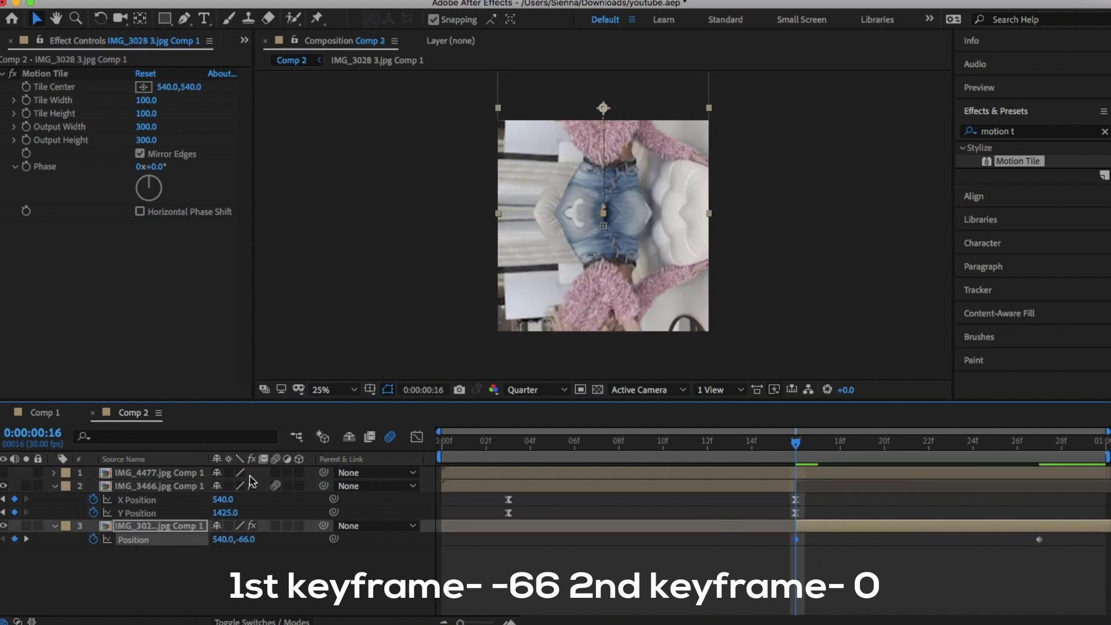
pyautogui.click(1040, 539)
pyautogui.click(277, 525)
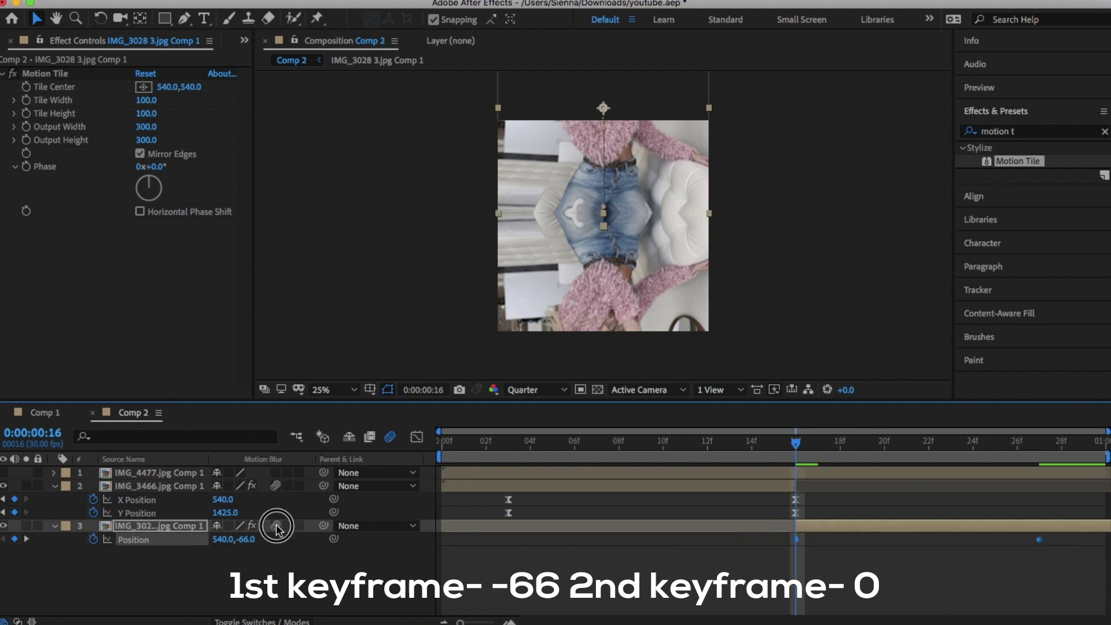
pyautogui.click(417, 436)
# Separate the bottom photo's Position dimensions and shape the Y curve: fast start, gentle settle
pyautogui.rightClick(135, 541)
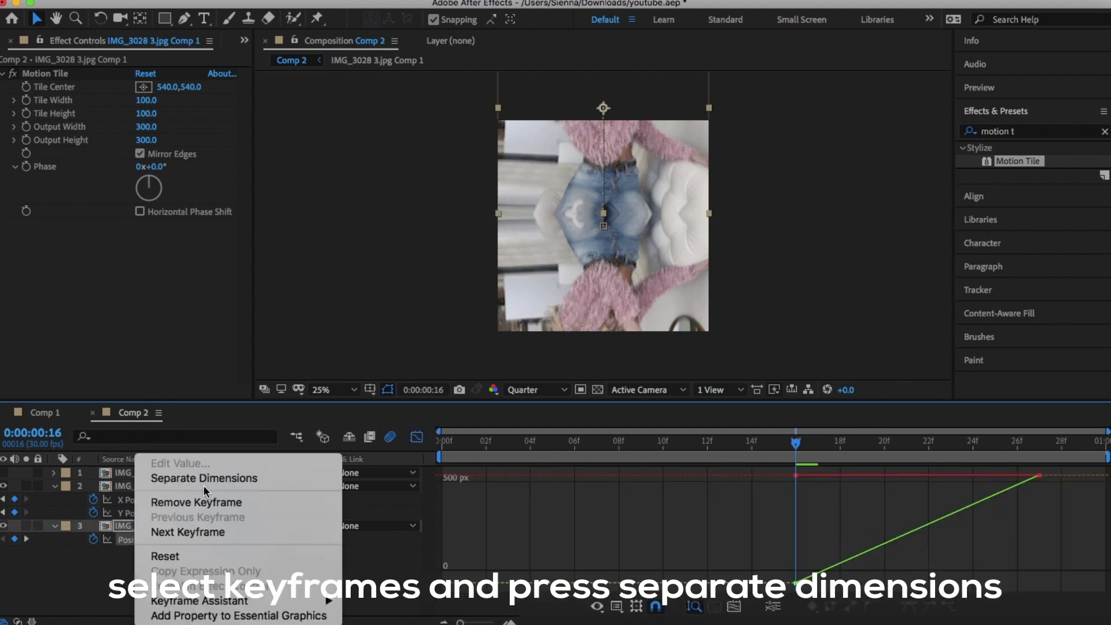
pyautogui.click(199, 473)
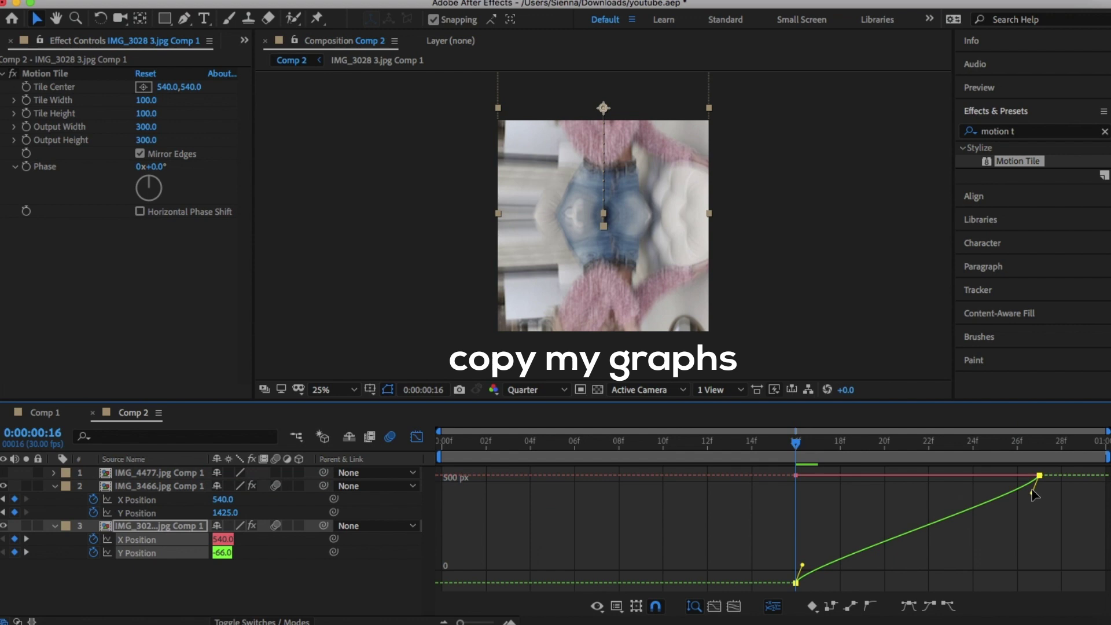
pyautogui.moveTo(1034, 493); pyautogui.dragTo(919, 469)
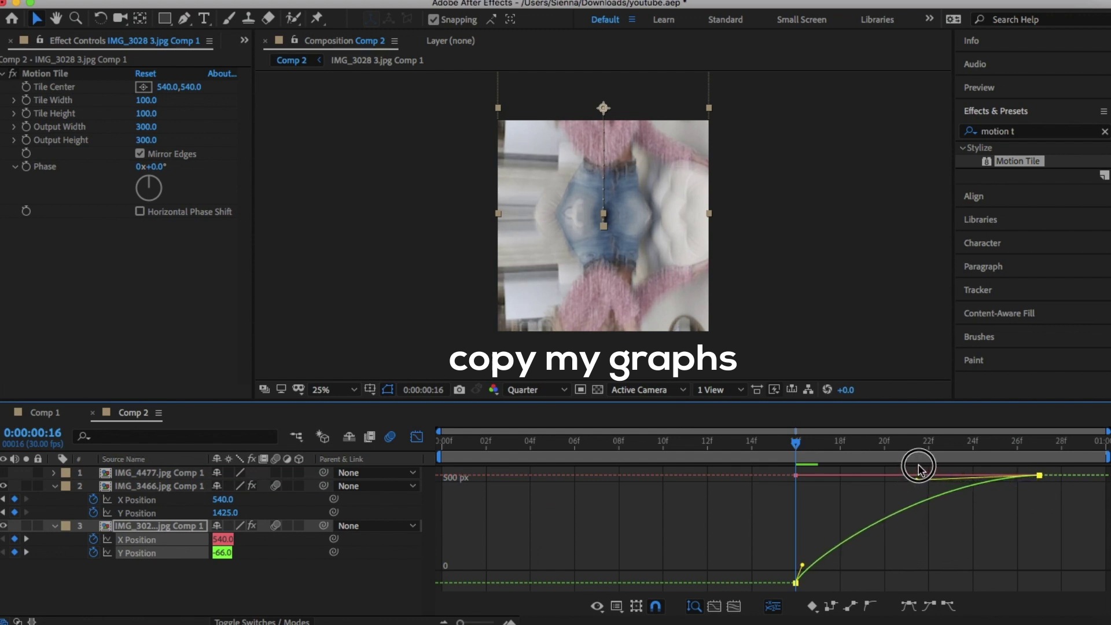
pyautogui.moveTo(771, 536); pyautogui.dragTo(719, 526)
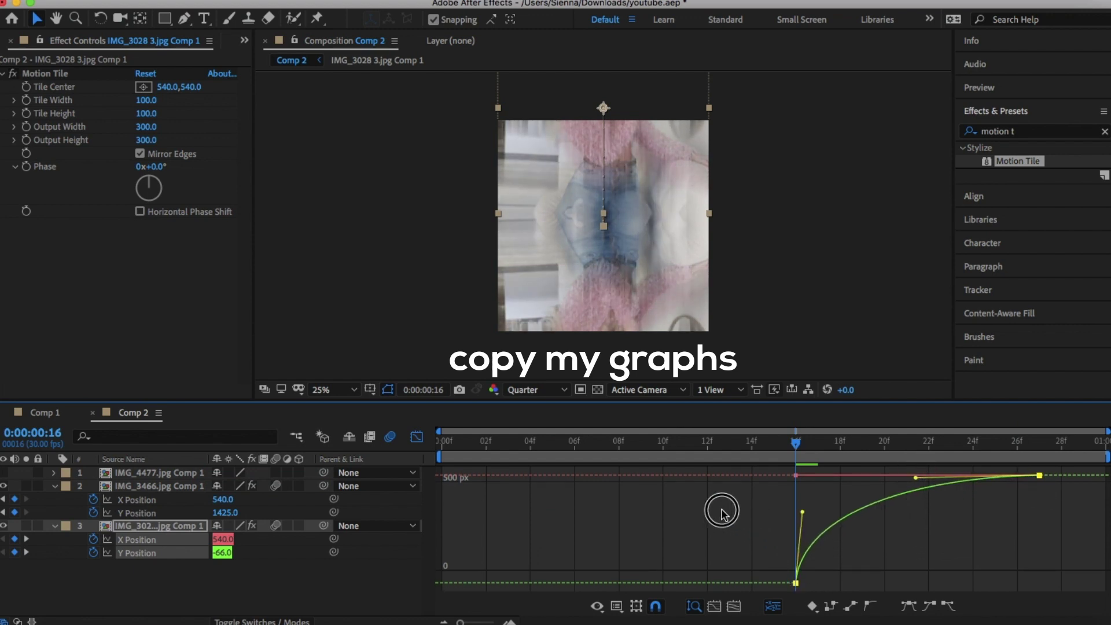
pyautogui.click(417, 437)
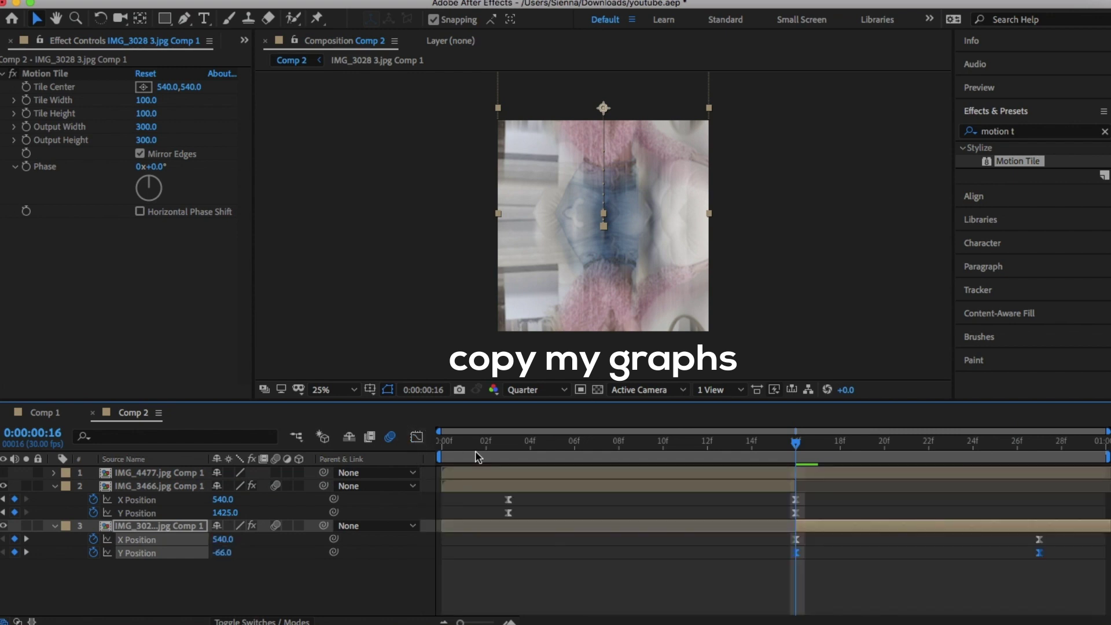
# Unhide the top photo layer and apply the S_WipePixelate effect to it
pyautogui.click(14, 472)
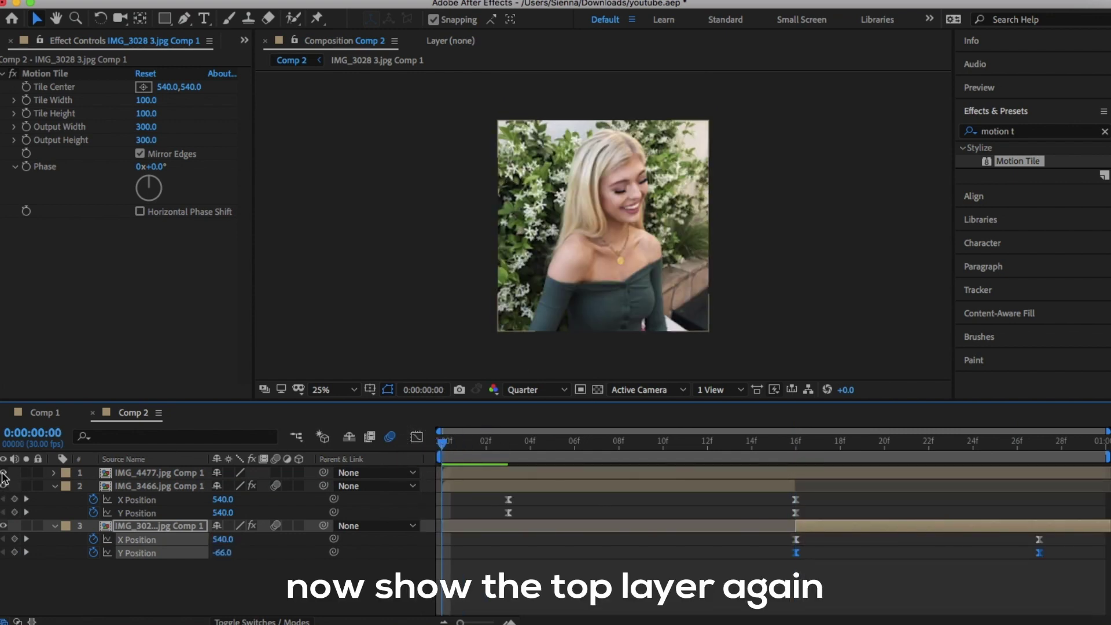
pyautogui.click(708, 321)
pyautogui.click(1031, 131)
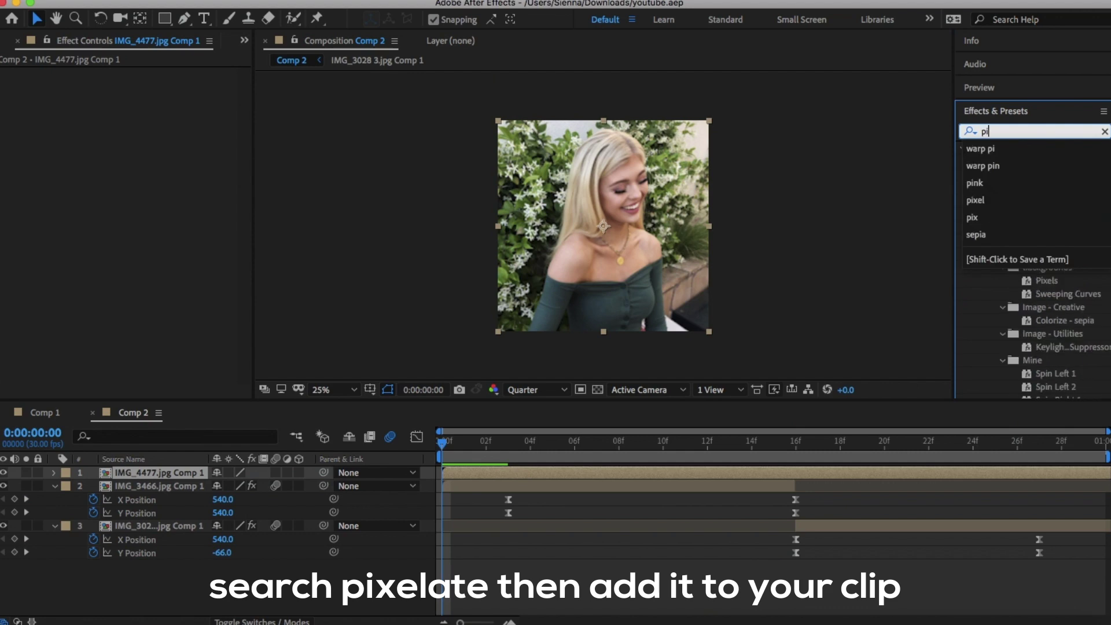
pyautogui.write('pixela')
pyautogui.click(1035, 162)
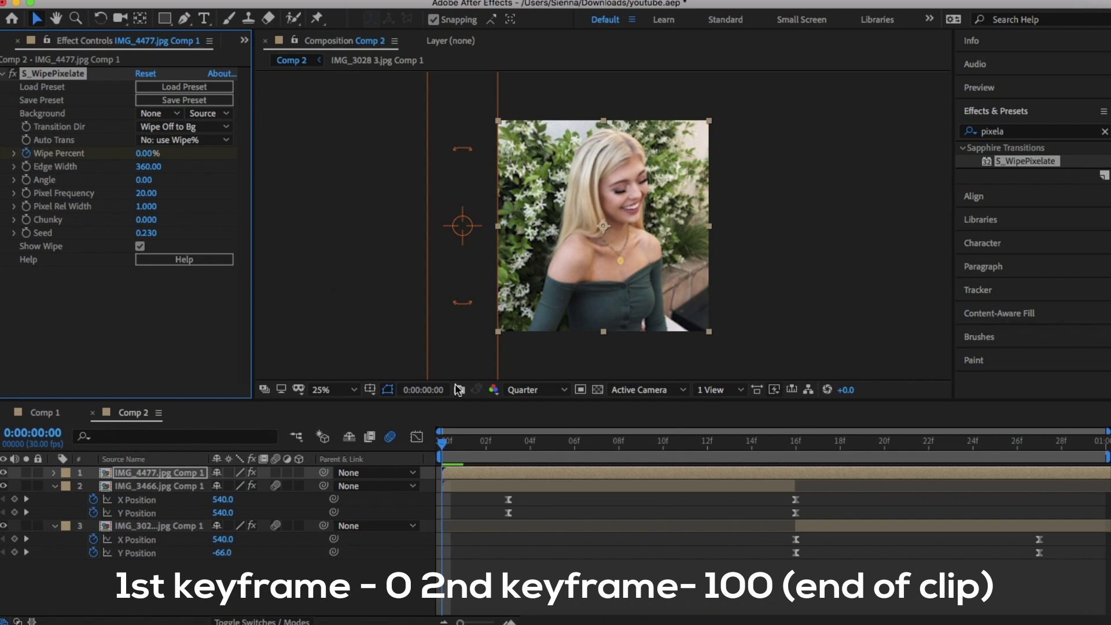
# Keyframe Wipe Percent to 100% at the clip's last frame and preview the wipe
pyautogui.moveTo(441, 443); pyautogui.dragTo(1107, 448)
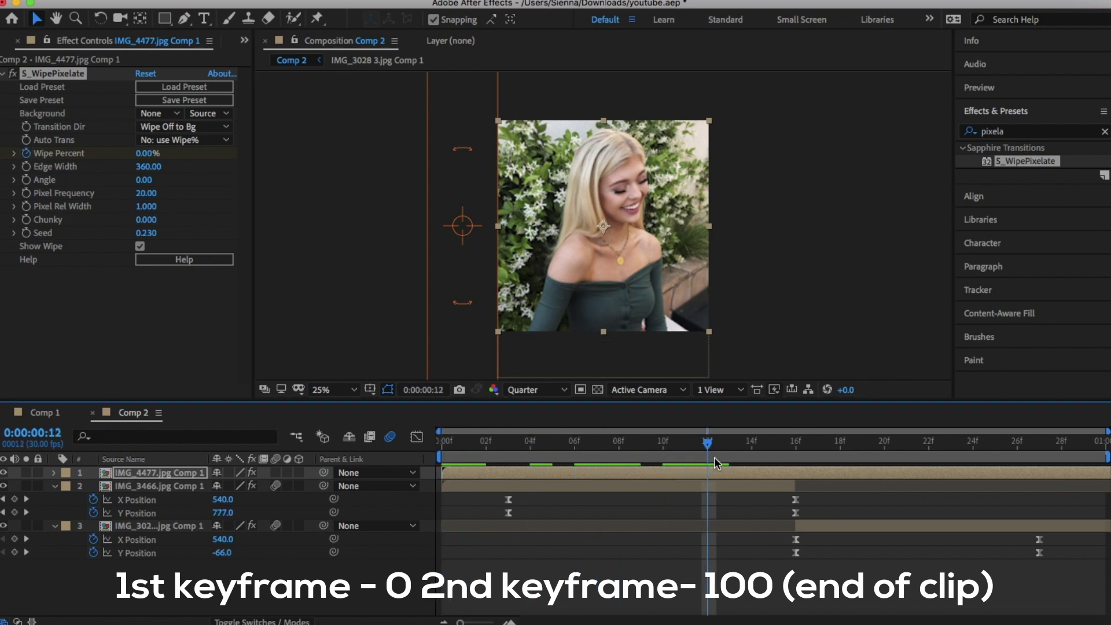
pyautogui.moveTo(148, 152); pyautogui.dragTo(182, 157)
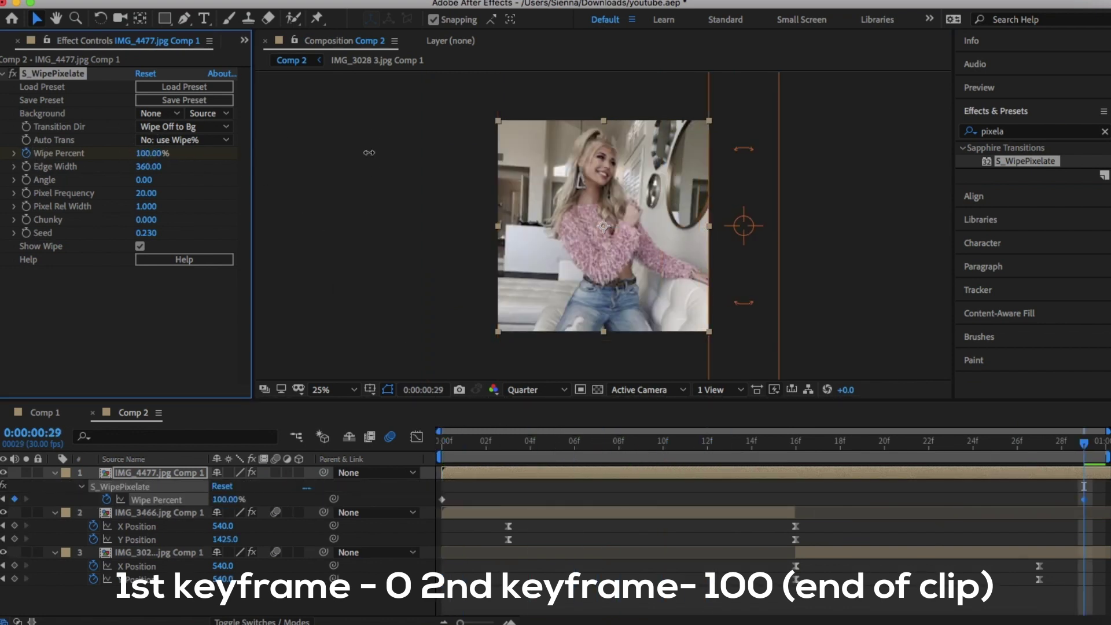
pyautogui.press('space')
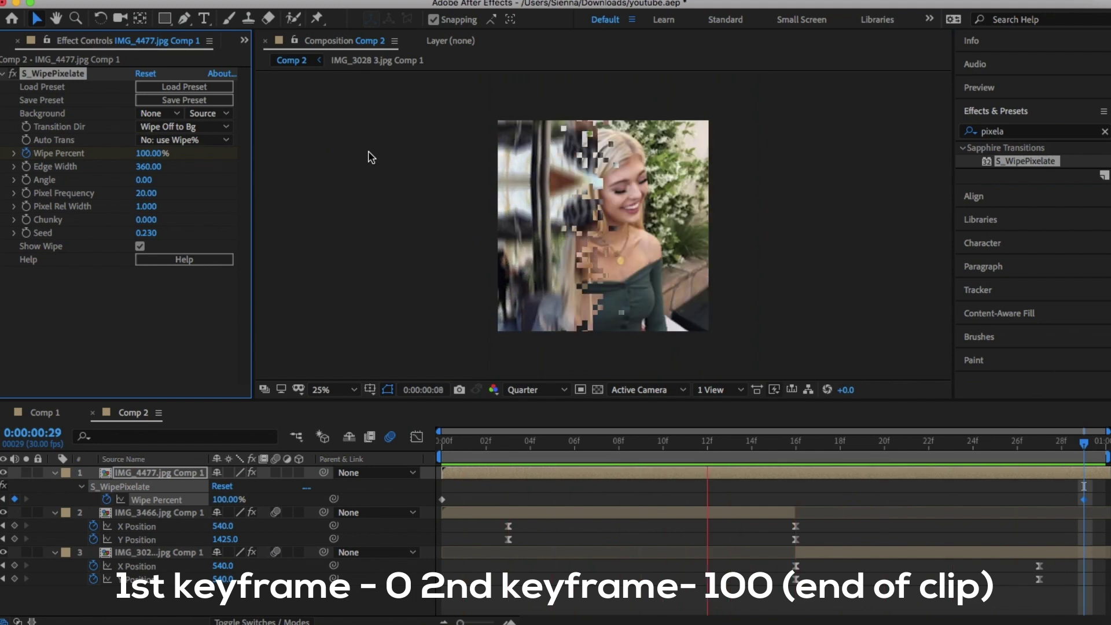
# Add a default Drop Shadow layer style to the top photo and preview the transition
pyautogui.click(537, 474)
pyautogui.rightClick(537, 474)
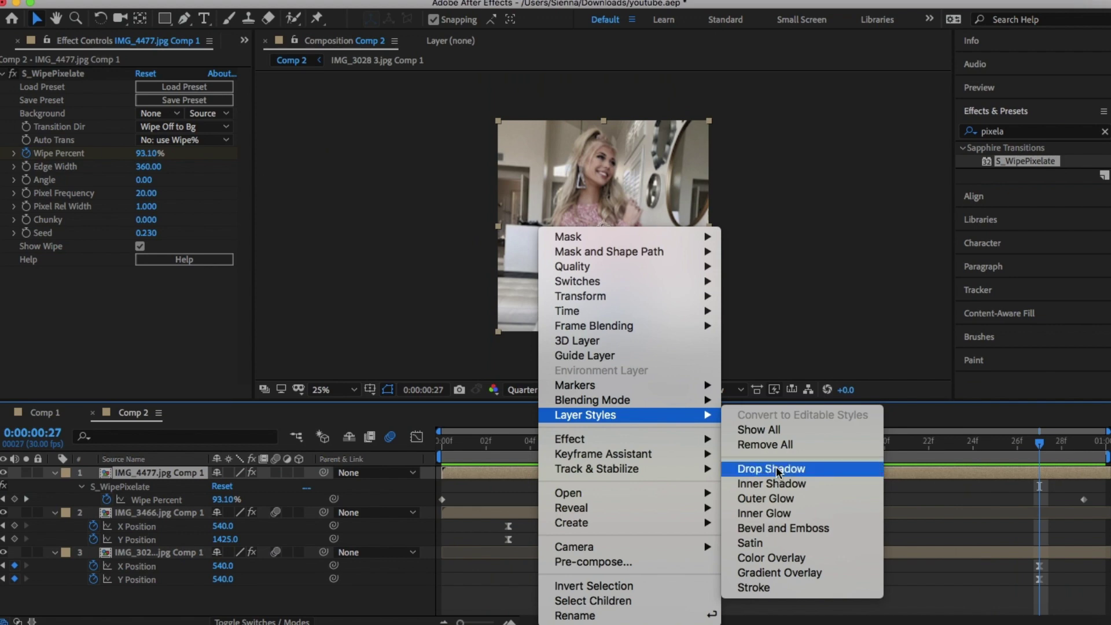
pyautogui.click(782, 470)
pyautogui.click(80, 540)
pyautogui.scroll(-3, 217, 539)
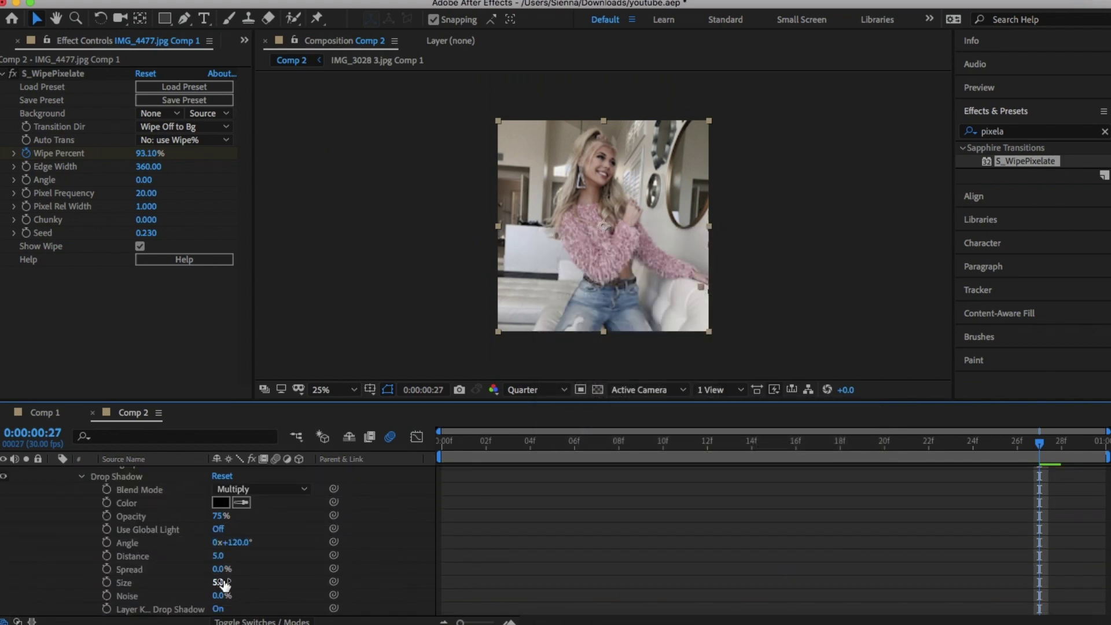
pyautogui.moveTo(219, 582); pyautogui.dragTo(233, 582)
pyautogui.scroll(3, 360, 532)
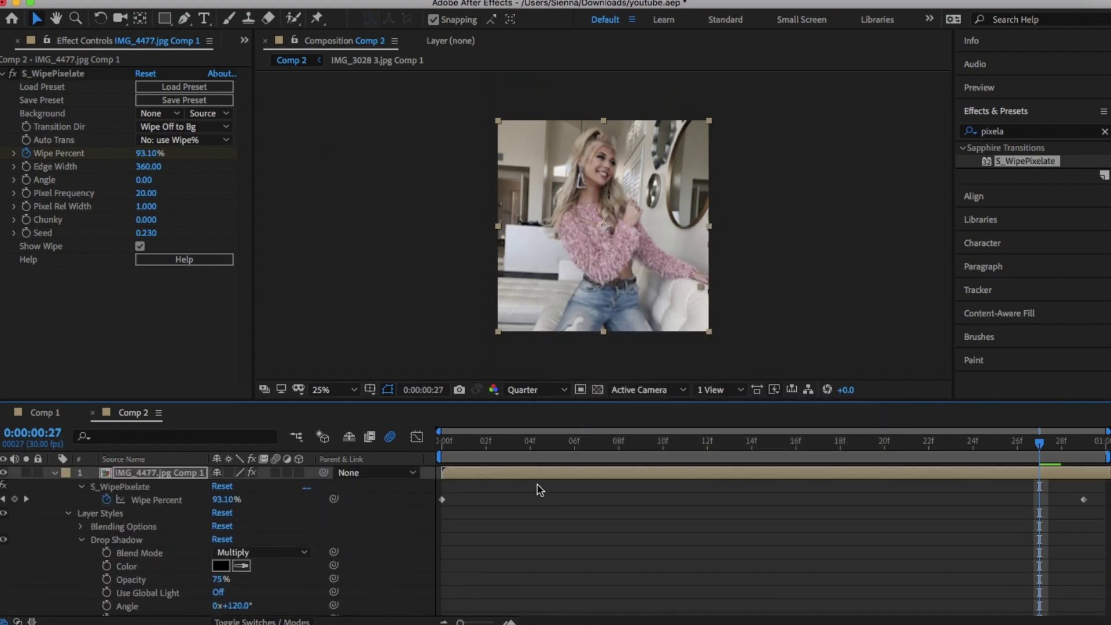
pyautogui.press('space')
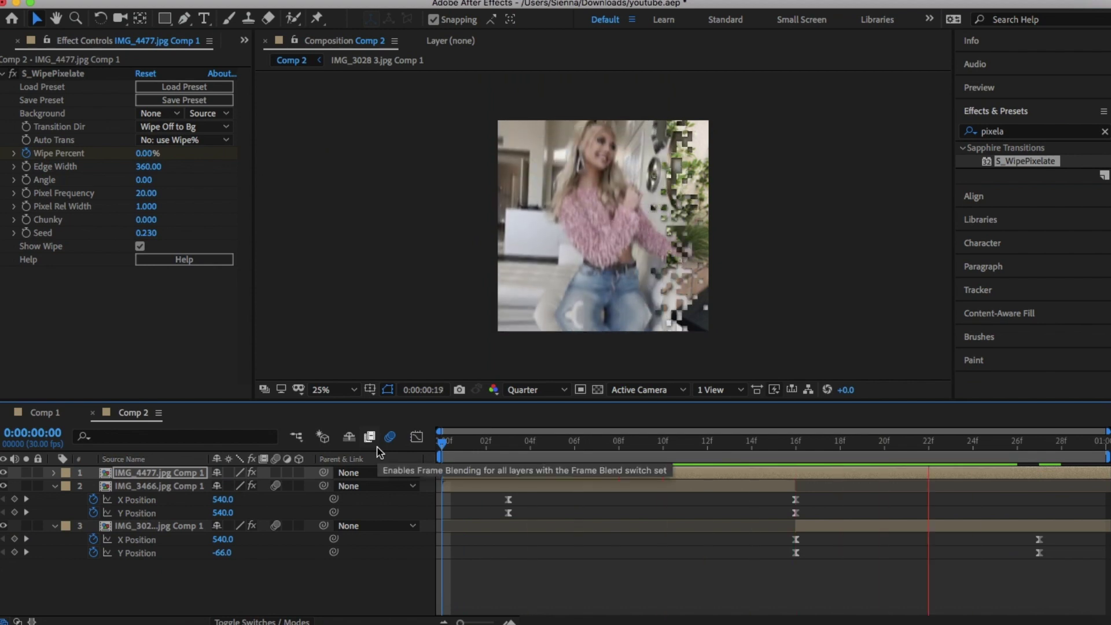